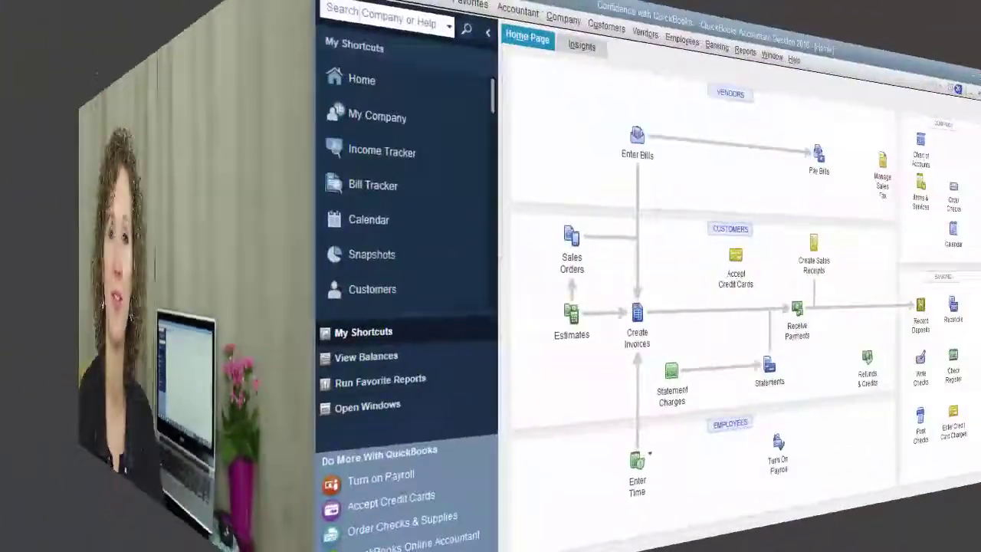
Step: Open the Find window from the Edit menu and keep Invoice as the transaction type
click(55, 31)
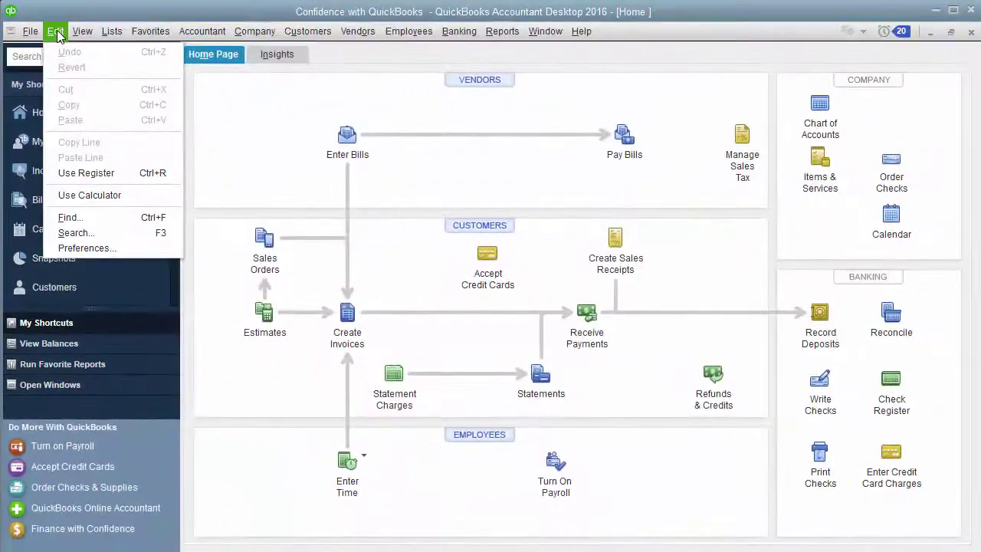
click(167, 221)
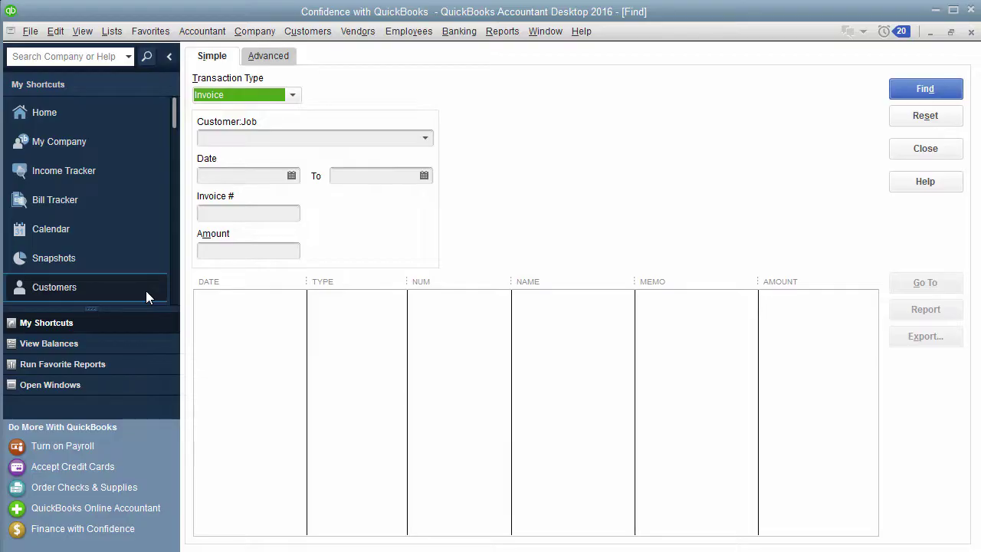
click(255, 100)
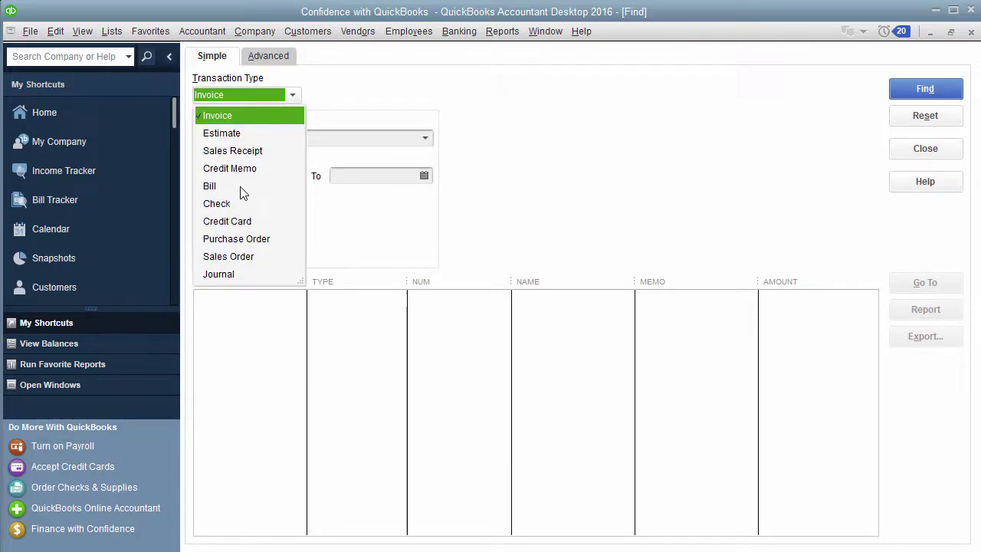
click(383, 235)
click(285, 212)
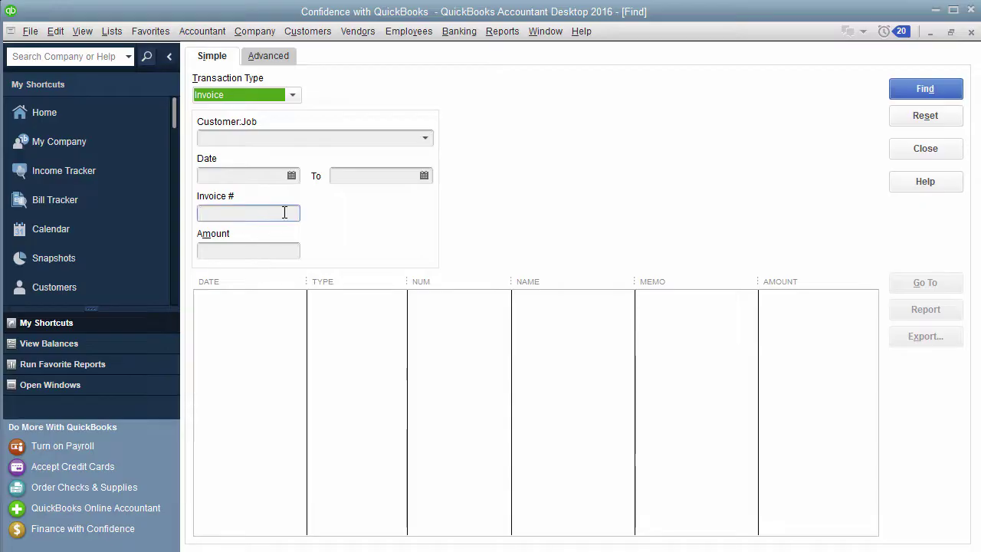
click(345, 137)
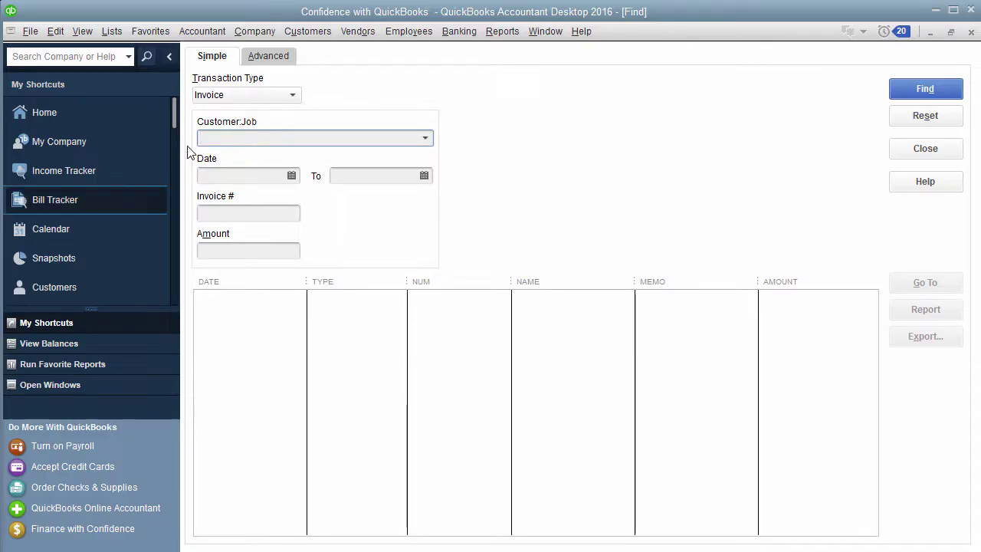
Step: On the Advanced tab, add an Amount filter set to equal 100.00
click(274, 54)
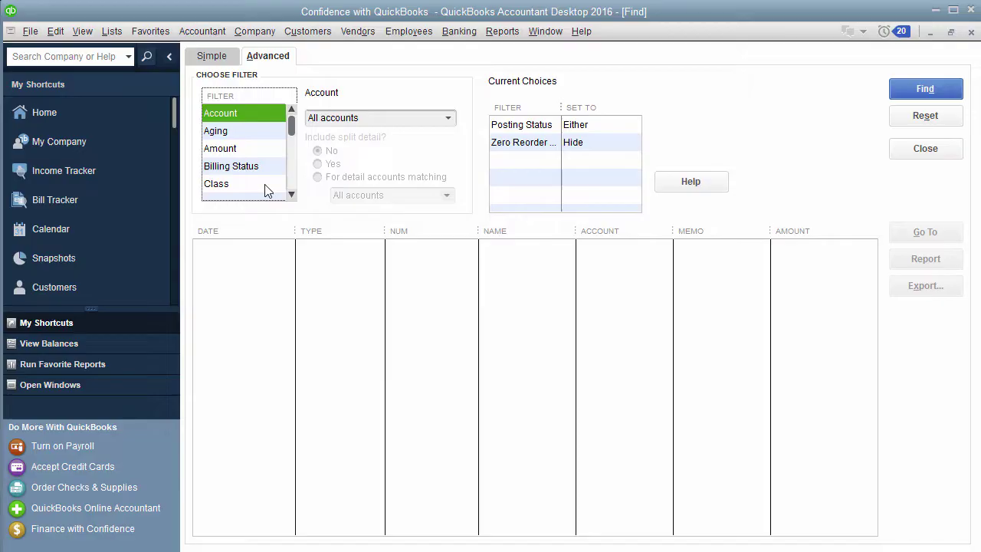
click(254, 150)
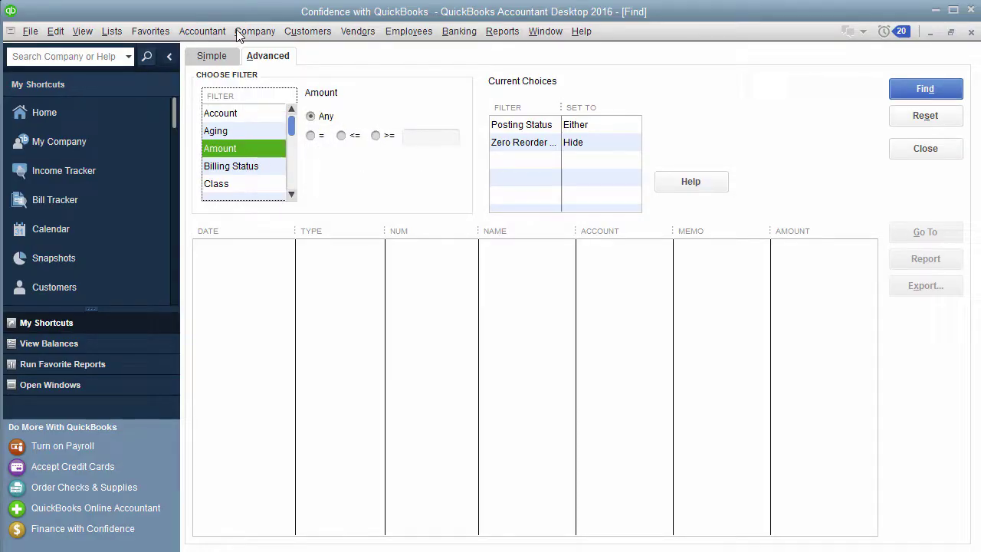
click(211, 56)
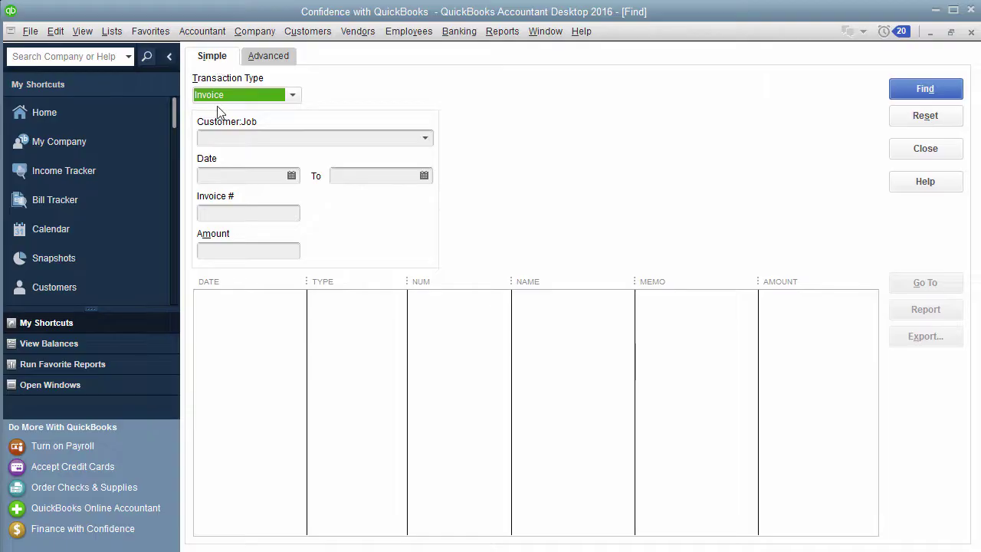
click(276, 57)
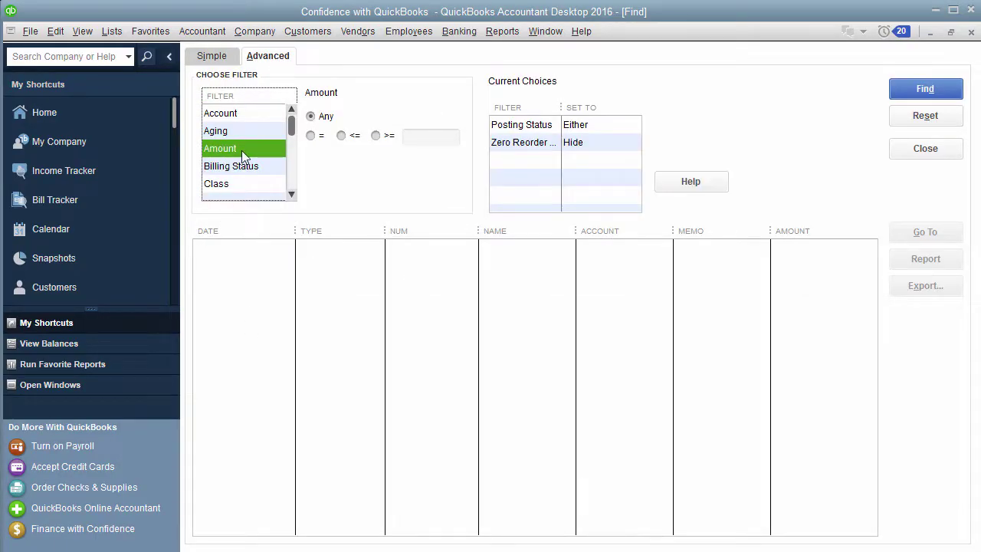
click(310, 136)
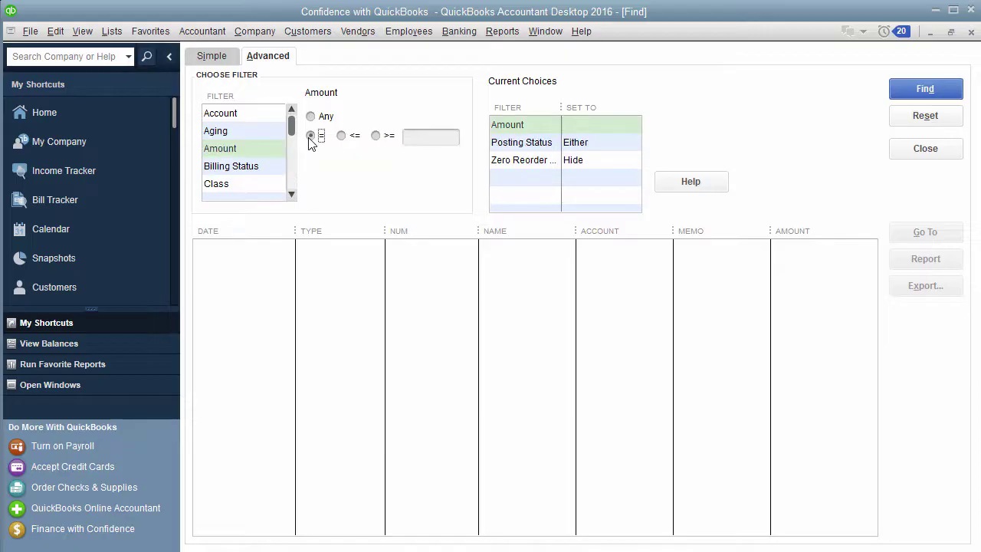
click(438, 137)
text(100.00)
key(Tab)
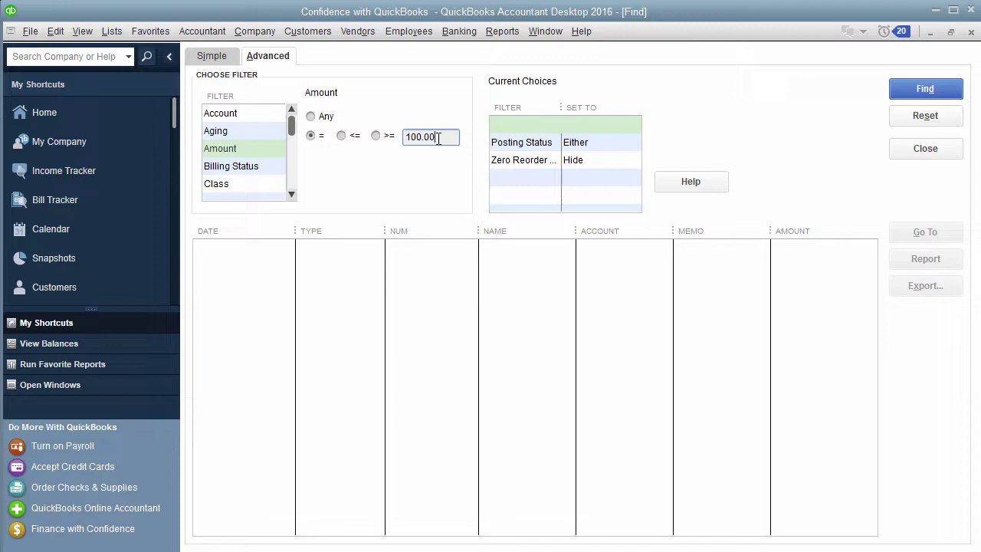
Step: Run the search and browse the 23 matches, such as the Office Depot and deposit entries
click(919, 92)
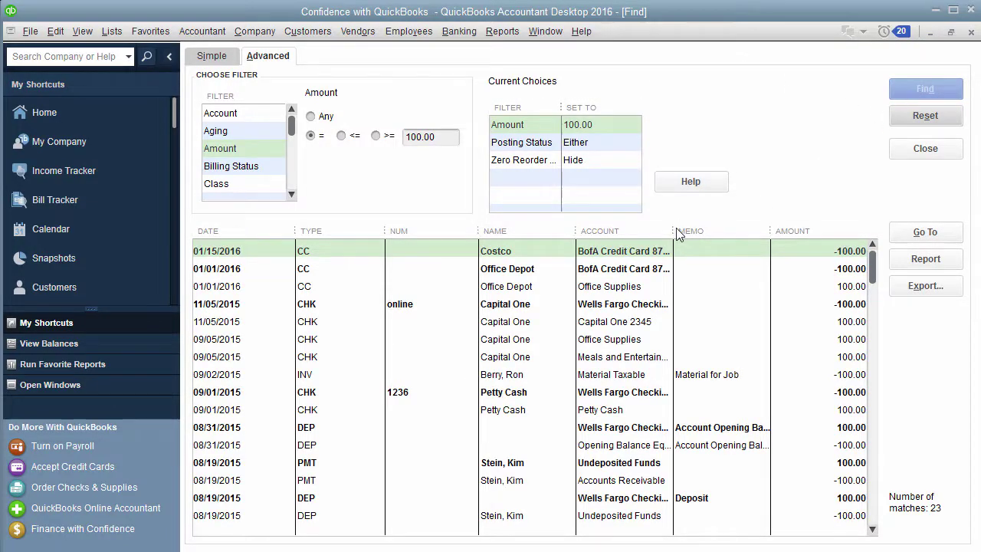
click(315, 283)
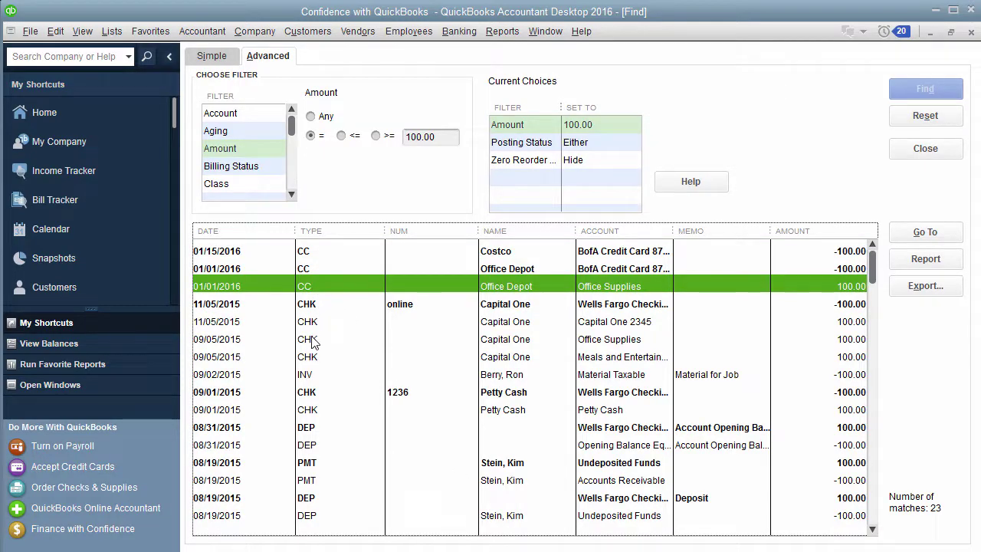
click(311, 429)
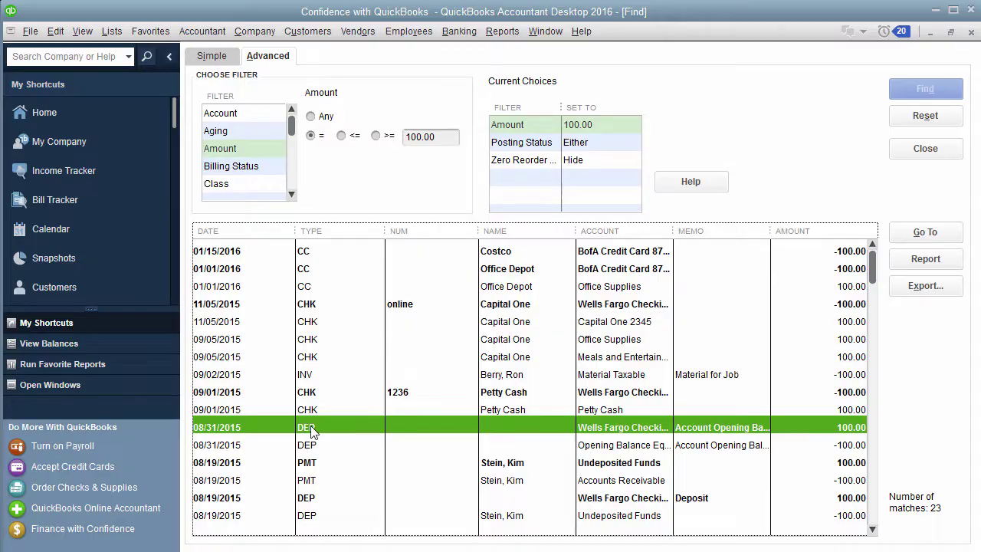
click(406, 137)
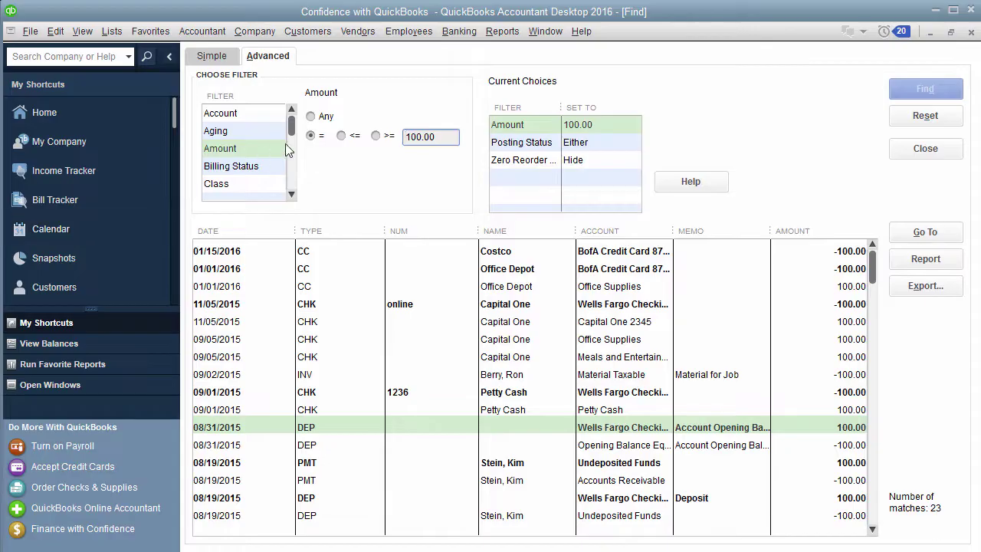
Step: Reset the Amount filter to Any and look over the Class filter's multiple-class choice
click(325, 120)
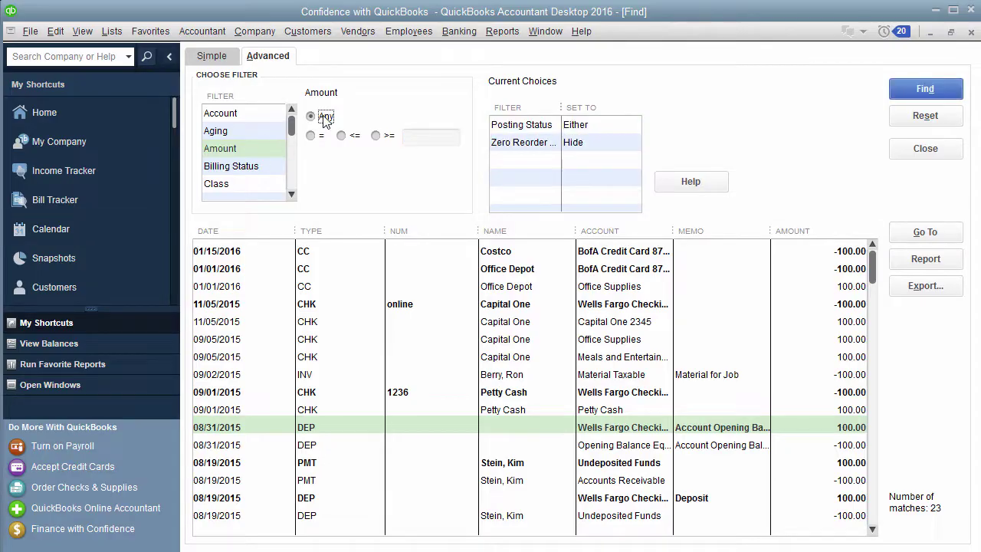
click(245, 182)
click(447, 119)
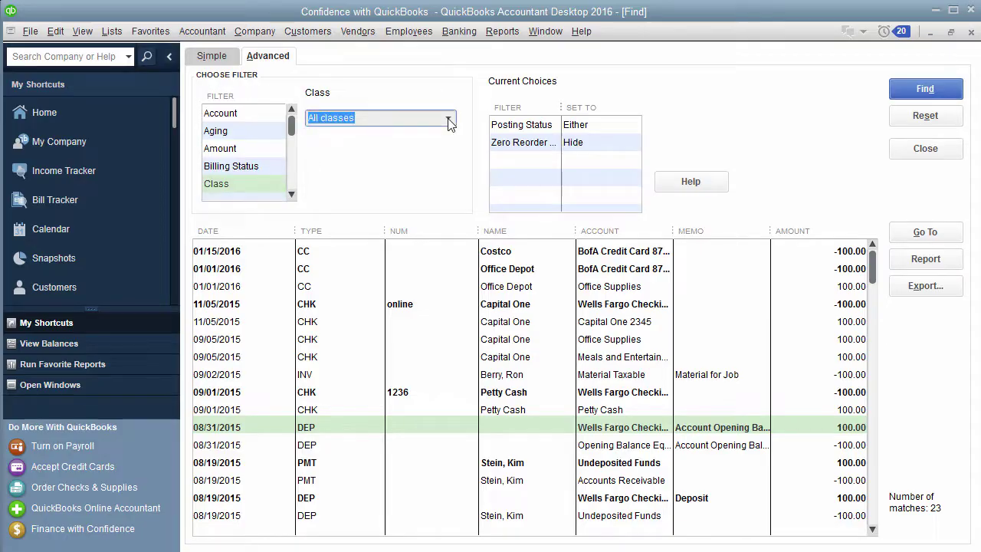
click(410, 156)
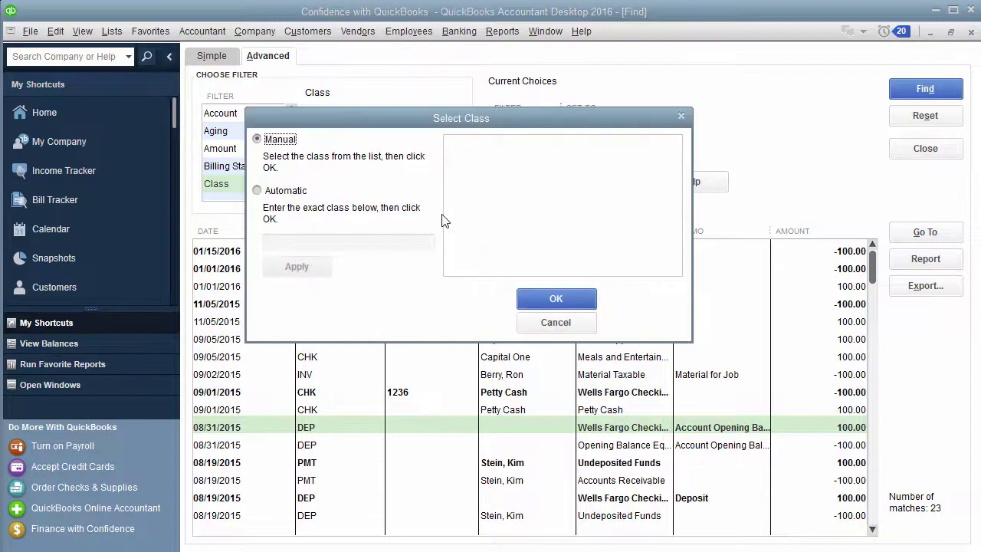
click(532, 322)
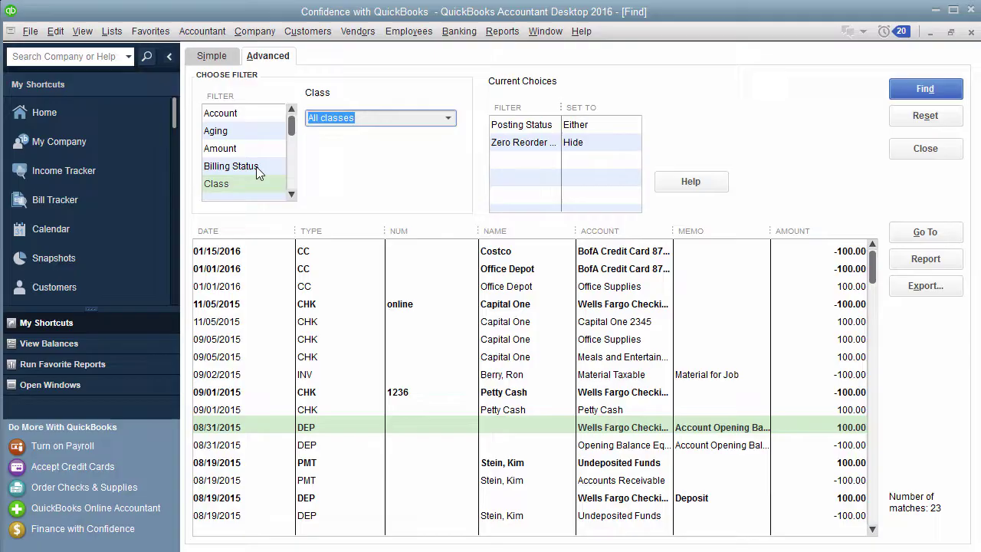
Step: Review the Billing Status and Voided filters, rerun the search, and return to the simple view
click(255, 170)
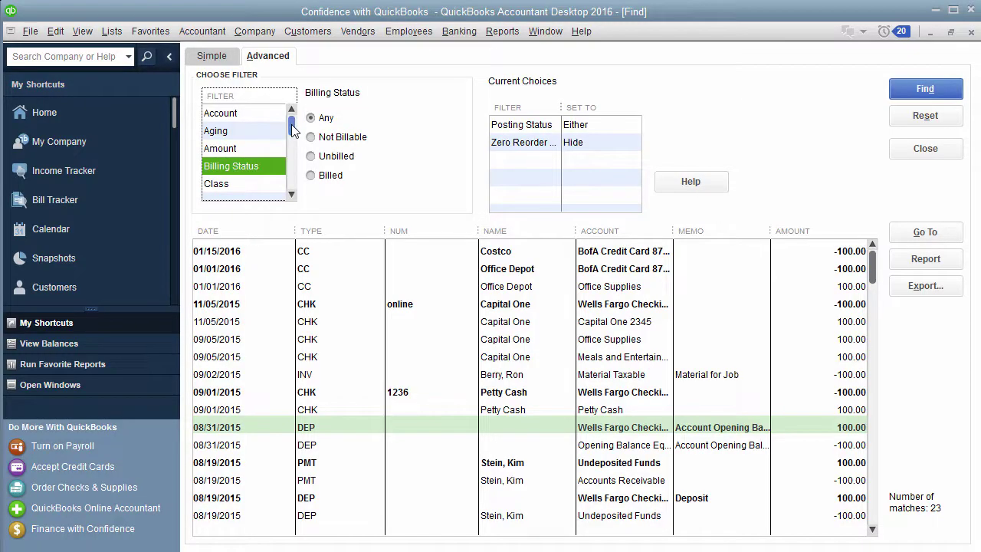
drag(292, 134, 290, 184)
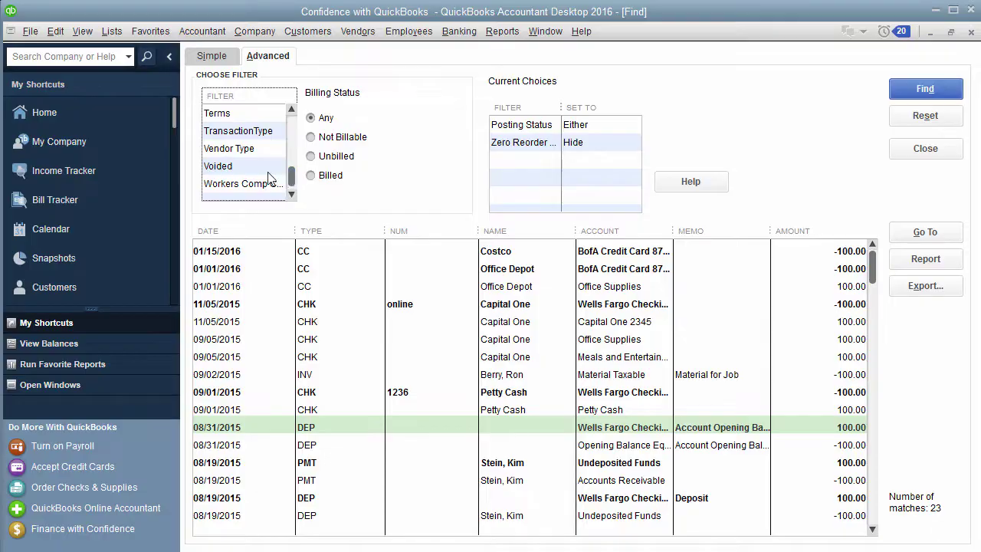
click(254, 168)
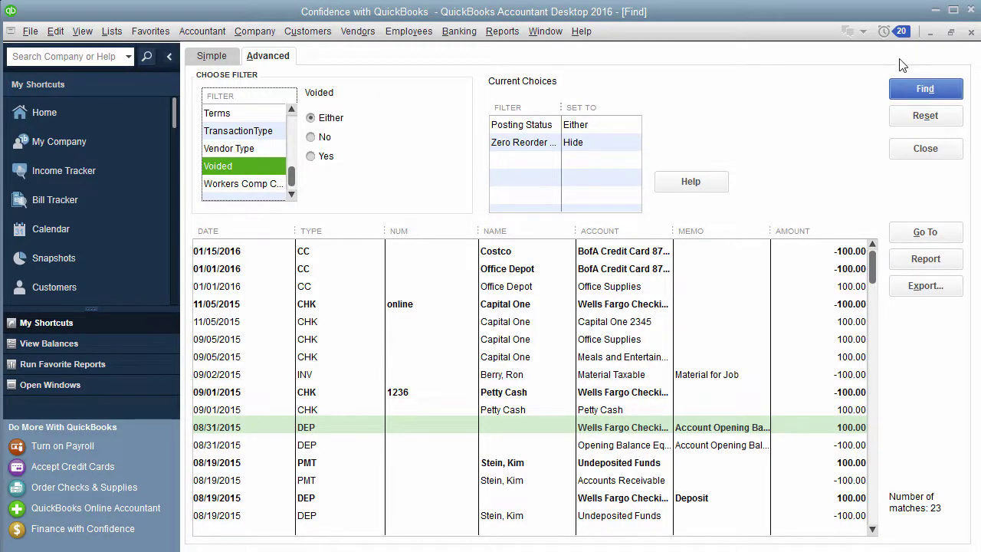
click(923, 97)
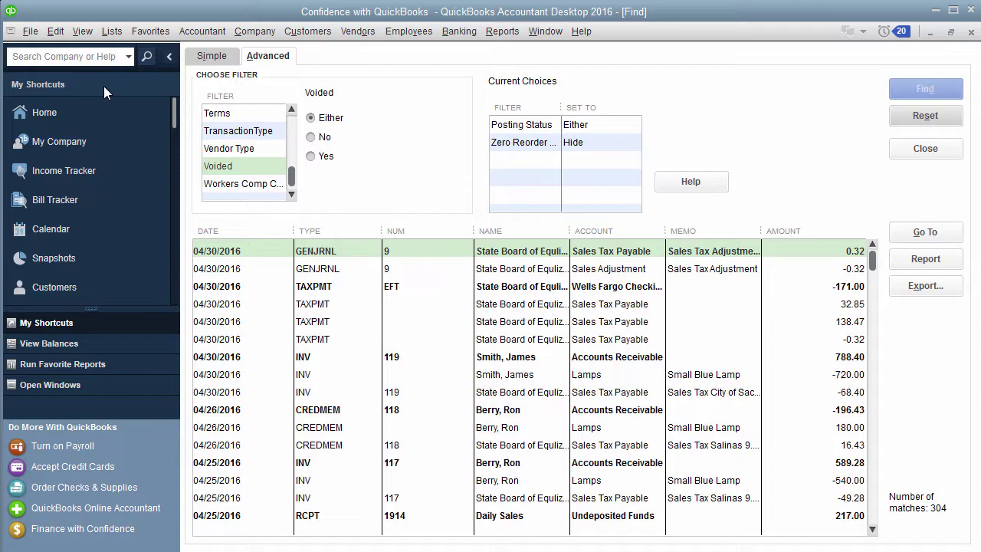
click(226, 60)
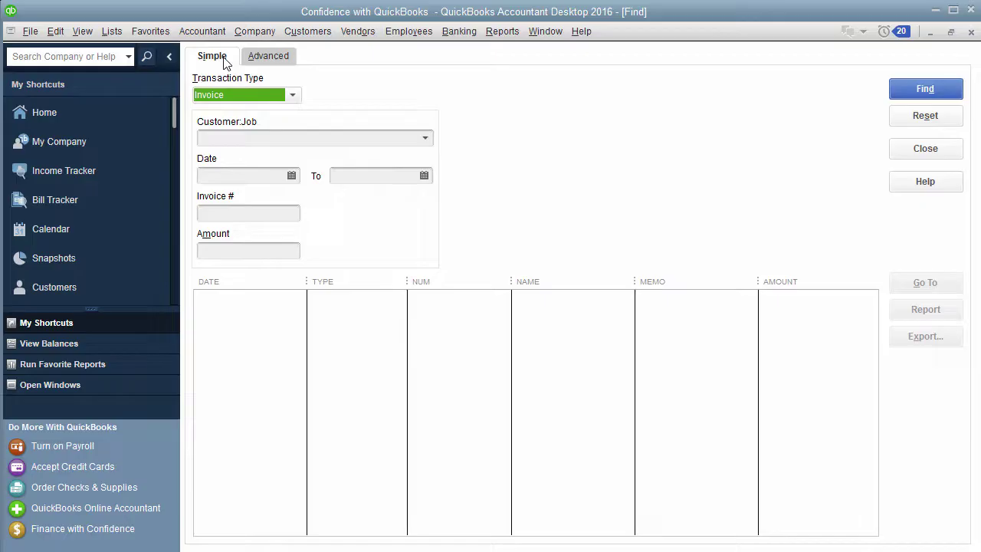
Step: Enter invoice number 5678 in the simple search's Invoice # field
click(255, 215)
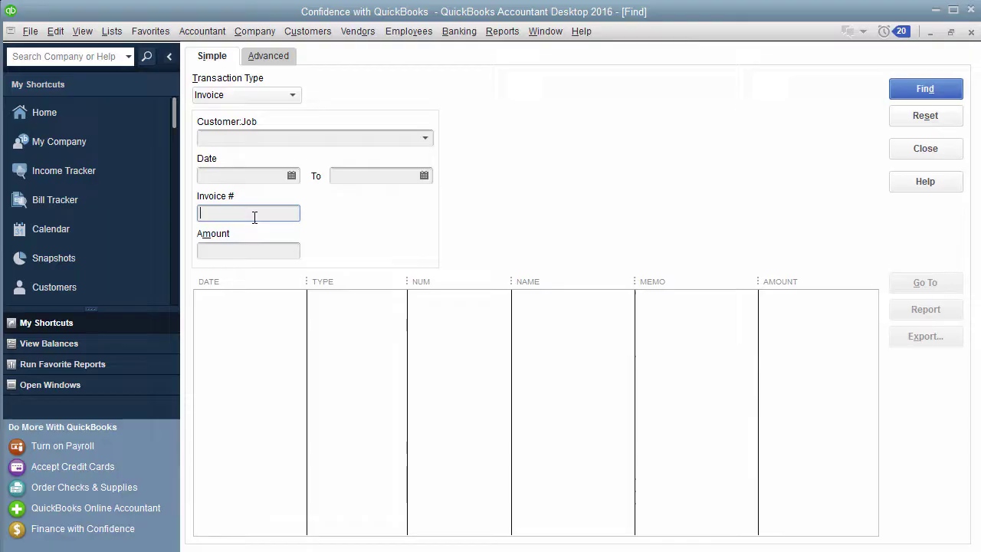
text(5678)
click(62, 37)
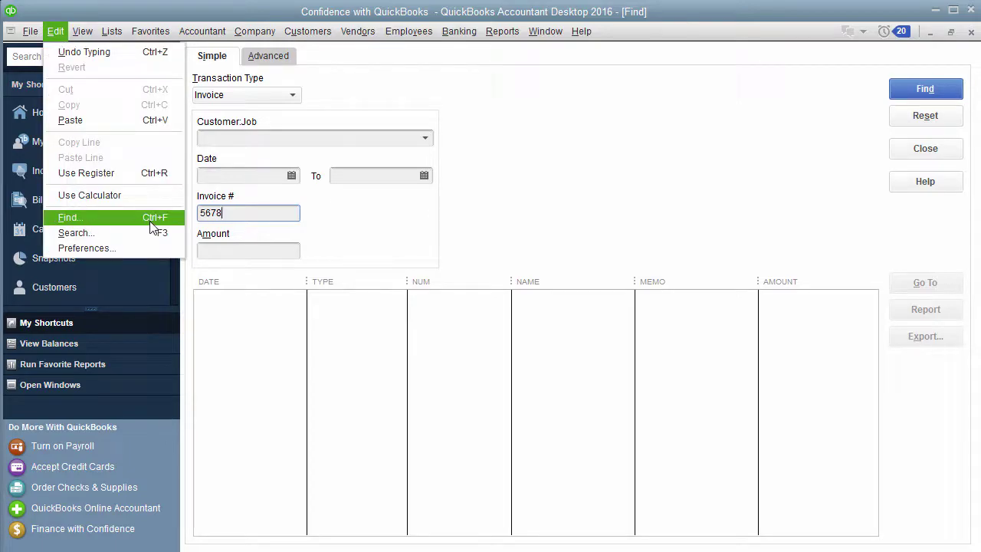
key(Escape)
key(Escape)
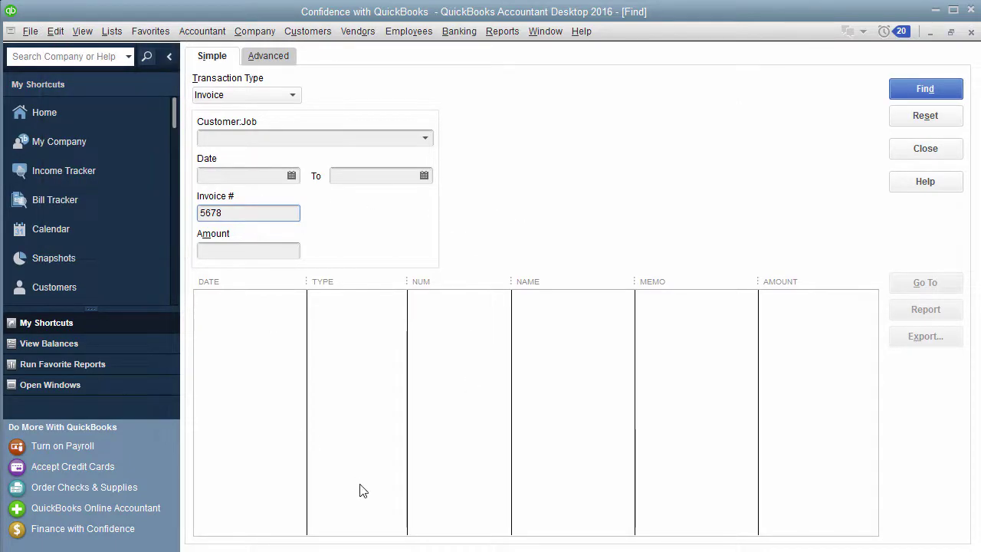